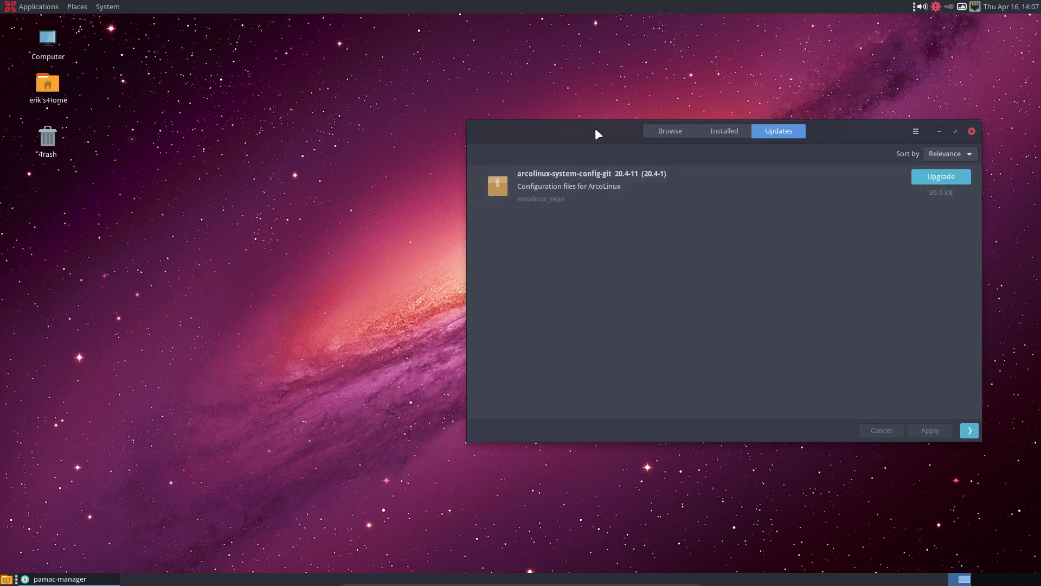
# - Move the pamac-manager window left and glance through the applications and system menus
pyautogui.moveTo(595, 129); pyautogui.dragTo(632, 126)
pyautogui.click(370, 278)
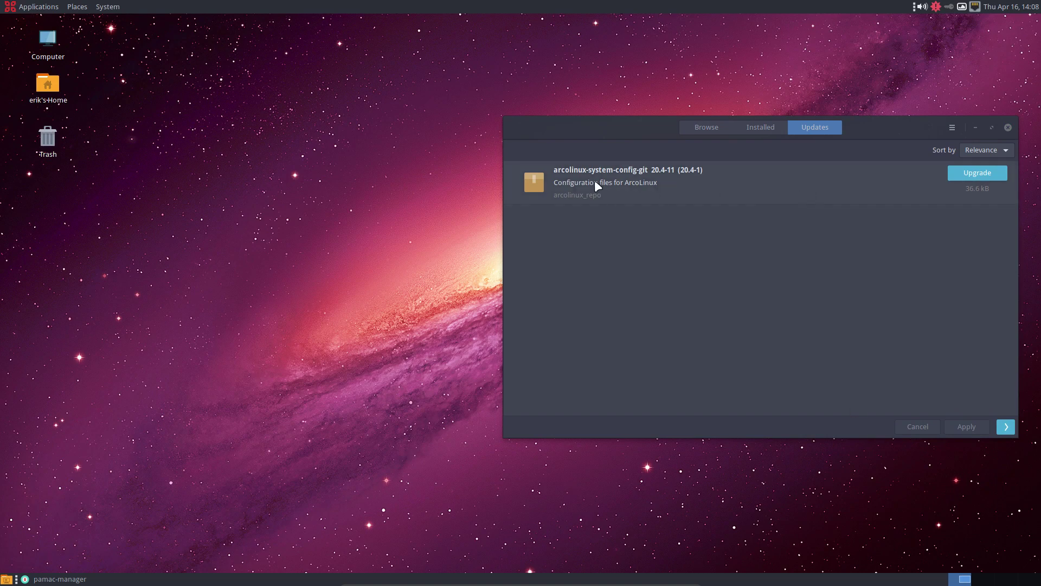
pyautogui.moveTo(653, 123); pyautogui.dragTo(310, 114)
pyautogui.click(30, 5)
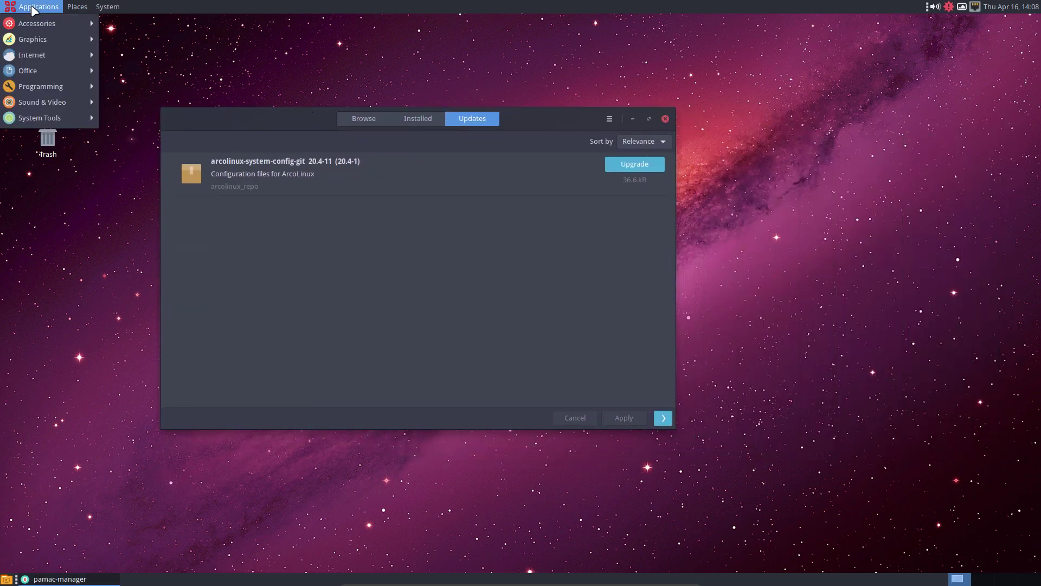
pyautogui.click(108, 7)
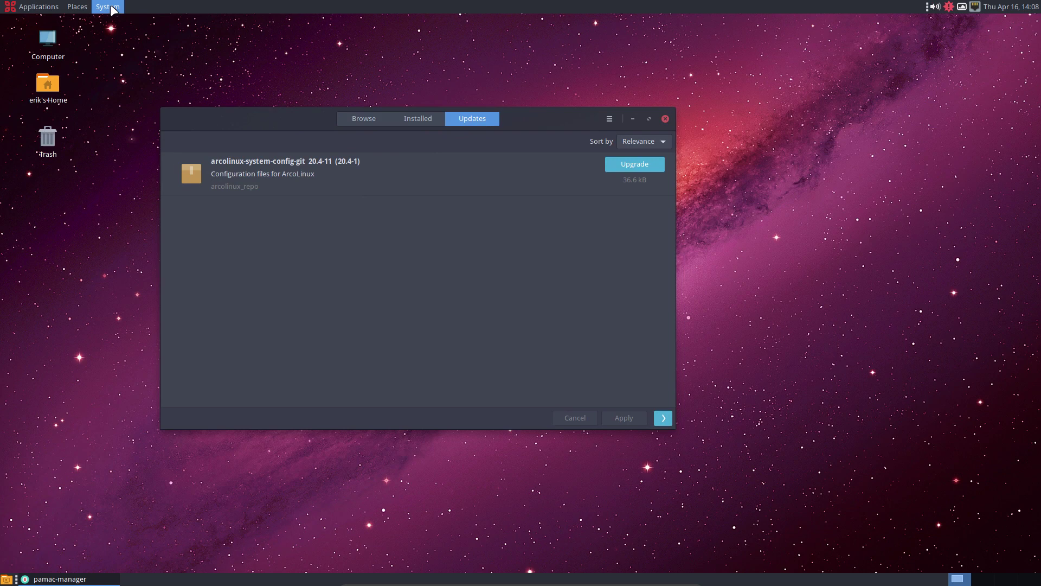
pyautogui.click(266, 185)
# - Reposition pamac-manager to the upper centre, then close it with the arcolinux-system-config-git upgrade unapplied
pyautogui.moveTo(299, 121); pyautogui.dragTo(636, 68)
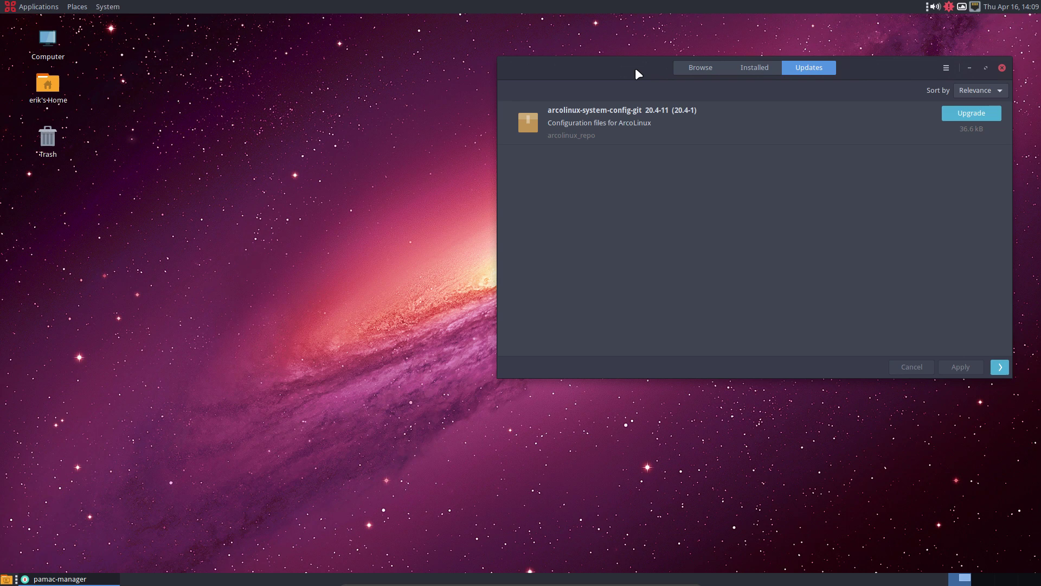
pyautogui.moveTo(636, 67); pyautogui.dragTo(360, 136)
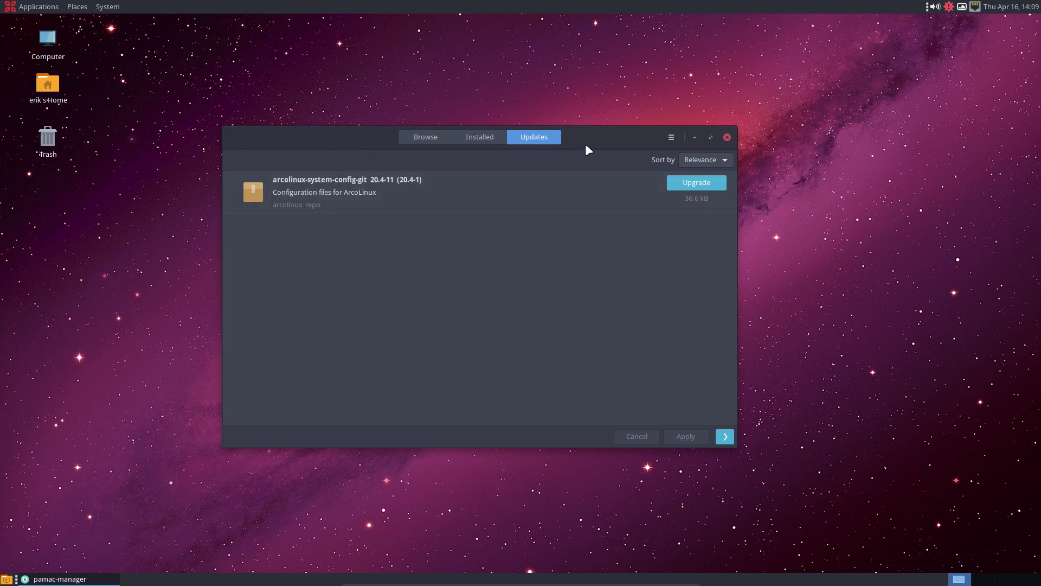
pyautogui.moveTo(588, 149); pyautogui.dragTo(586, 63)
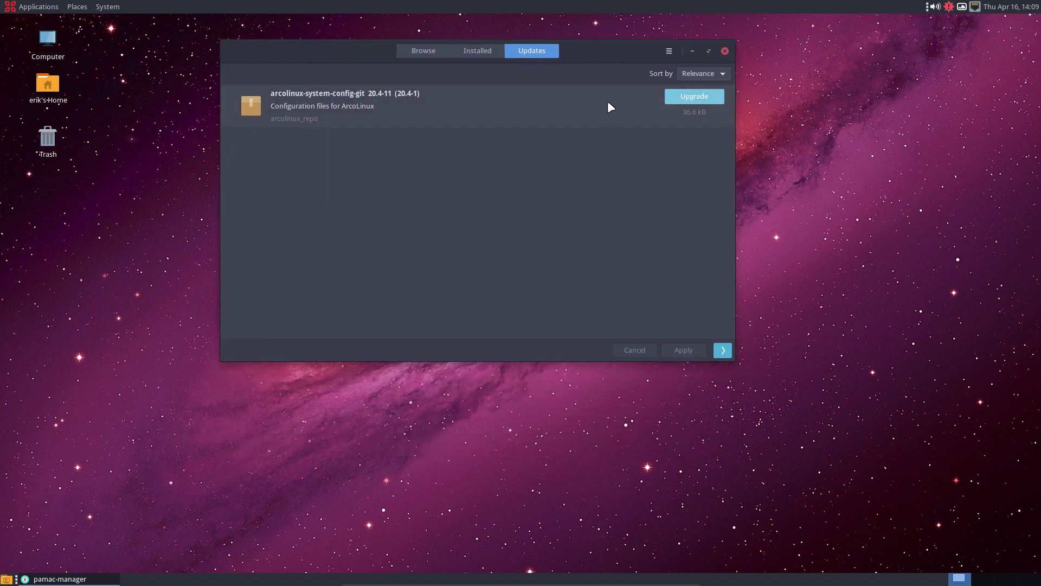
pyautogui.click(725, 51)
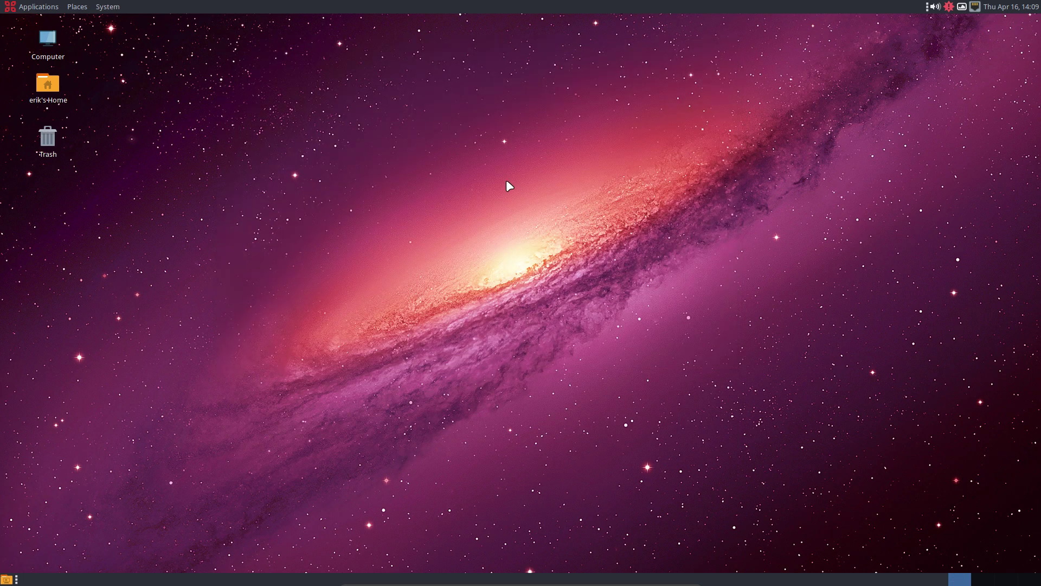
# - Switch the desktop background to a blue-green gradient, then open a terminal in the Desktop folder
pyautogui.rightClick(435, 184)
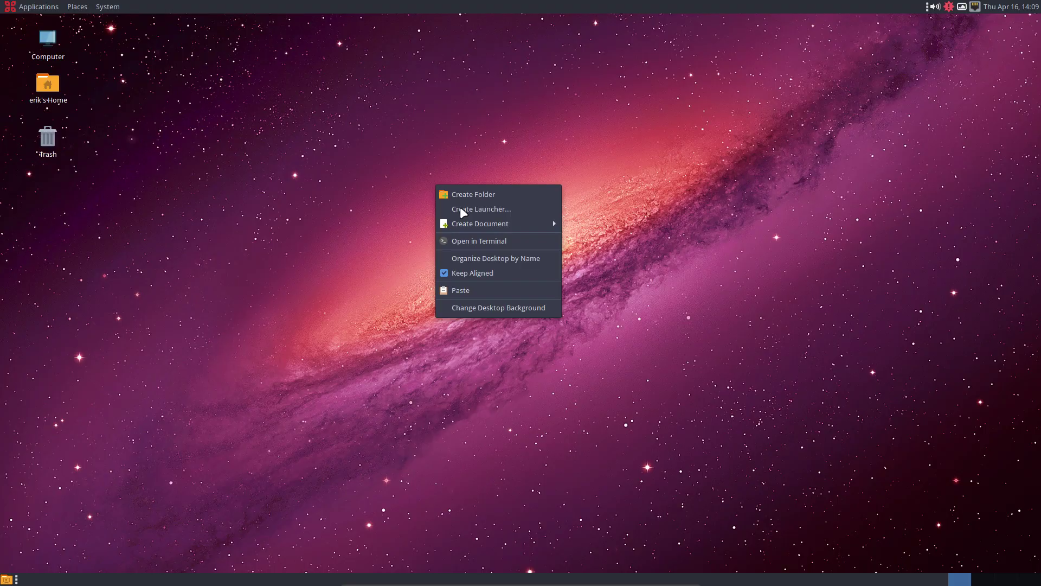
pyautogui.press('Escape')
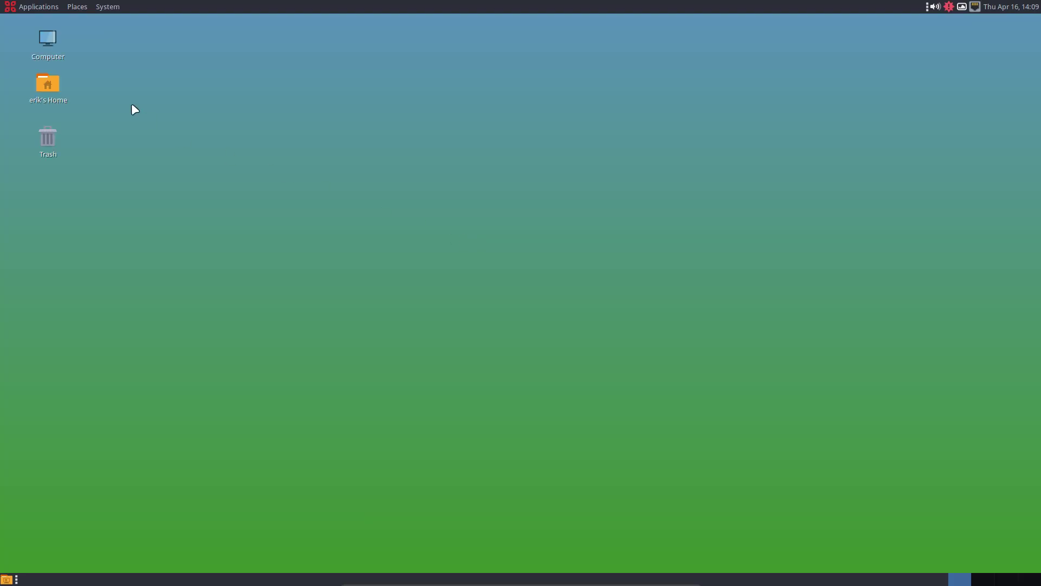
pyautogui.rightClick(185, 181)
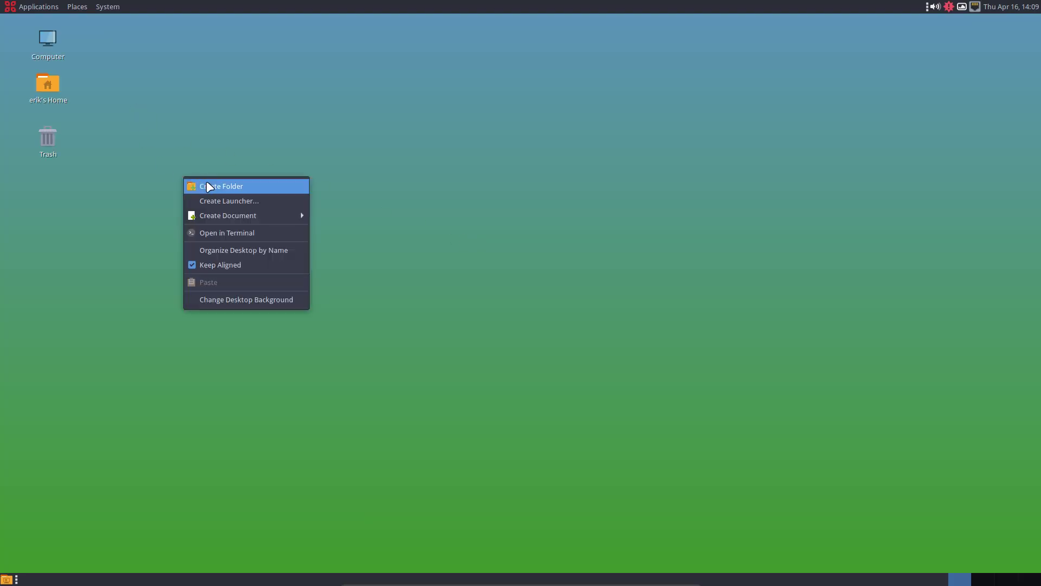
pyautogui.click(240, 233)
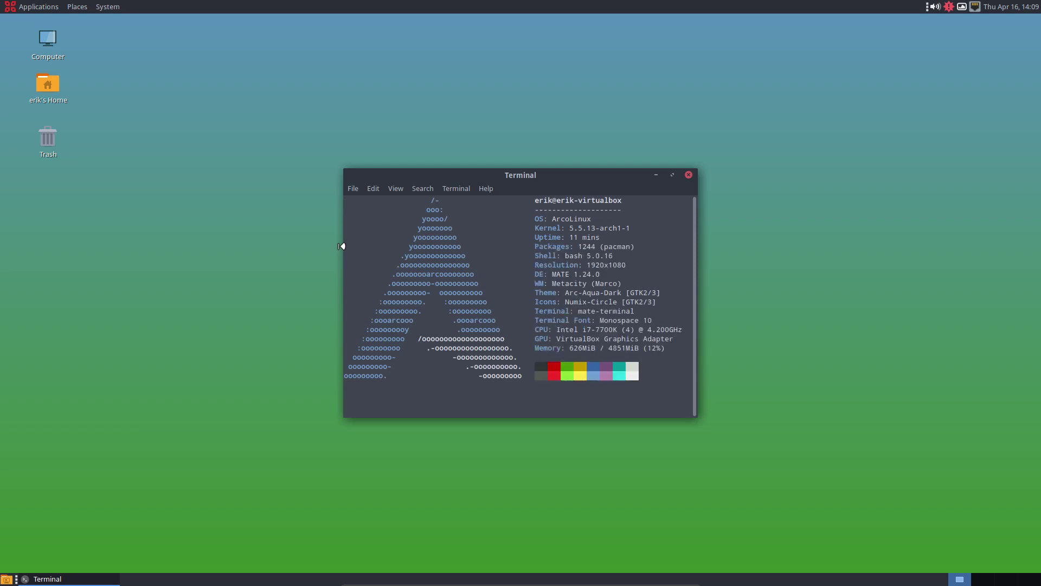
# - Run the update command, confirm installing the arcolinux-system-config-git upgrade, then close the terminal
pyautogui.write('update')
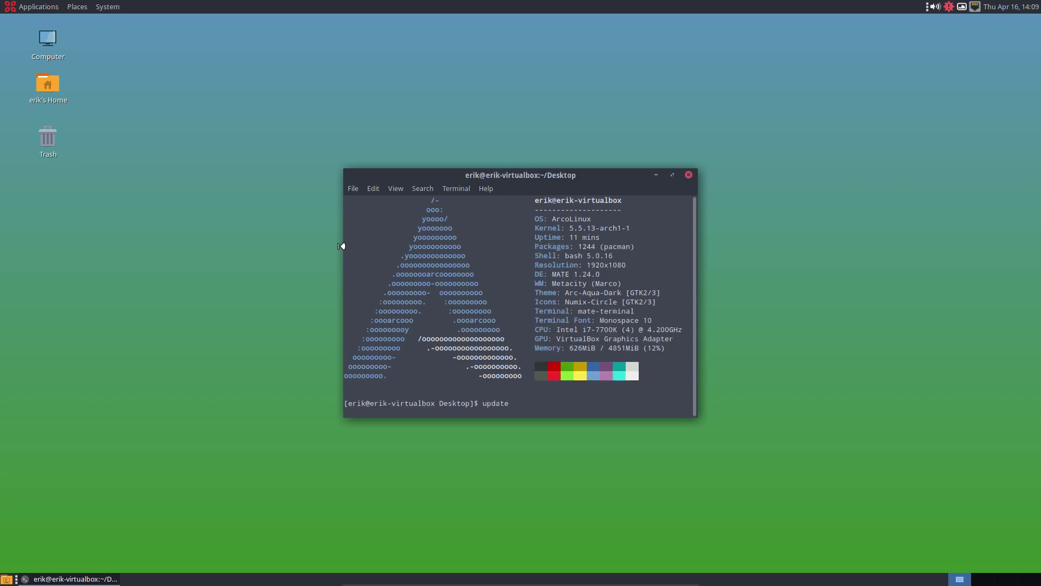
pyautogui.press('Return')
pyautogui.press('Return')
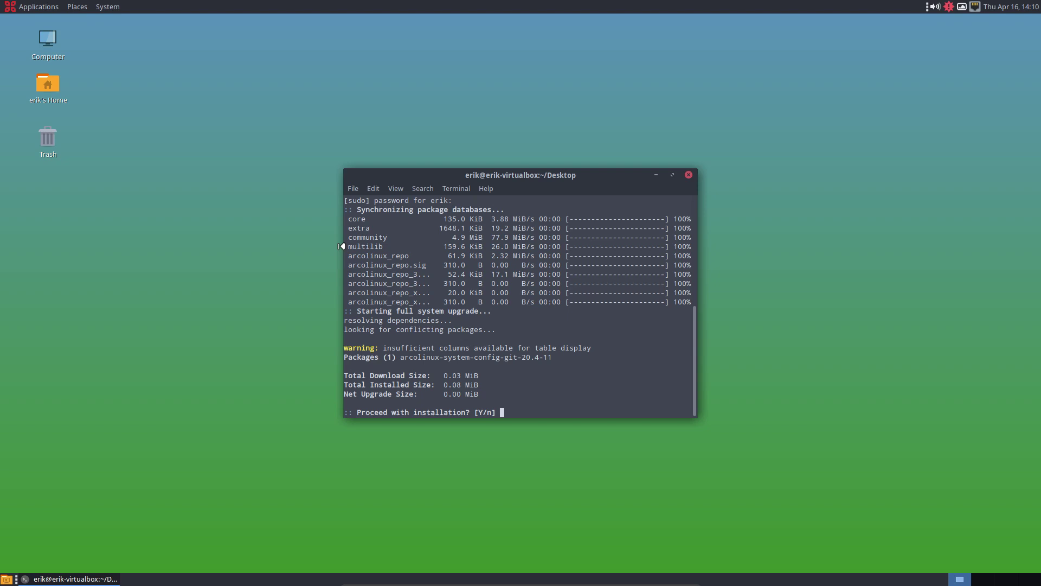
pyautogui.press('Return')
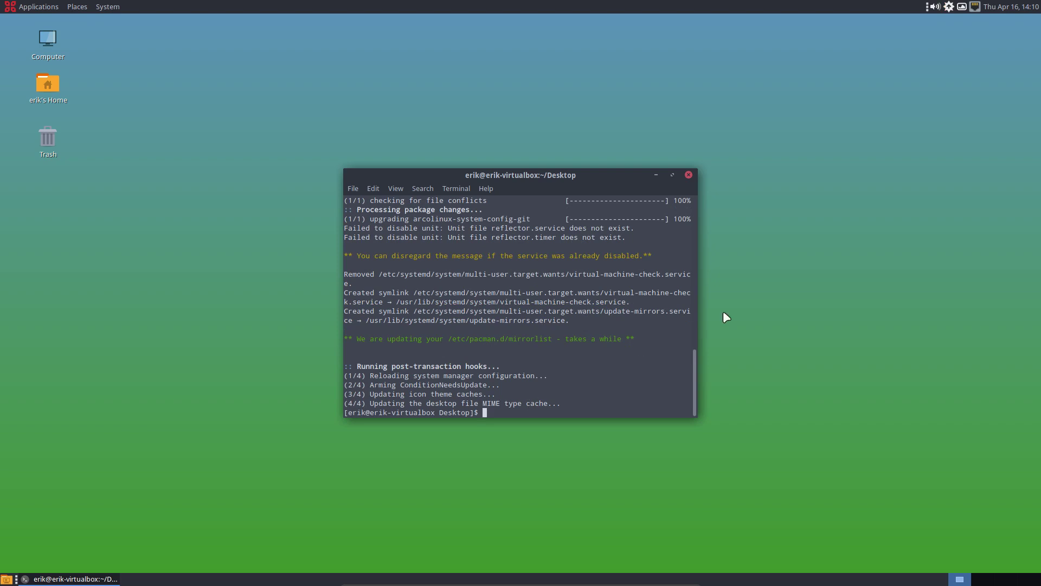
pyautogui.click(689, 174)
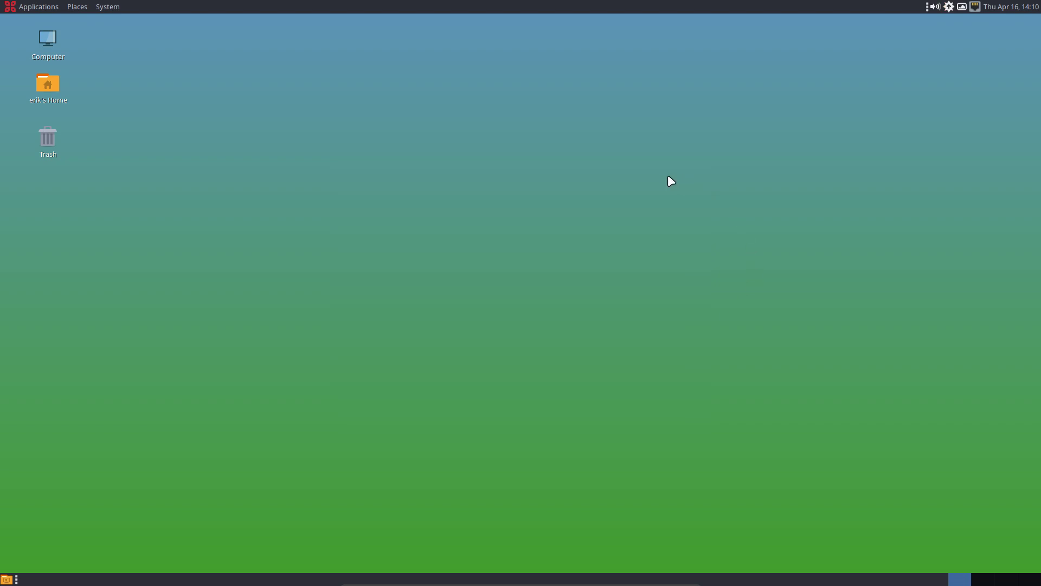
# - Browse Computer, File System, etc and pacman.d, then open mirrorlist in Atom
pyautogui.doubleClick(52, 60)
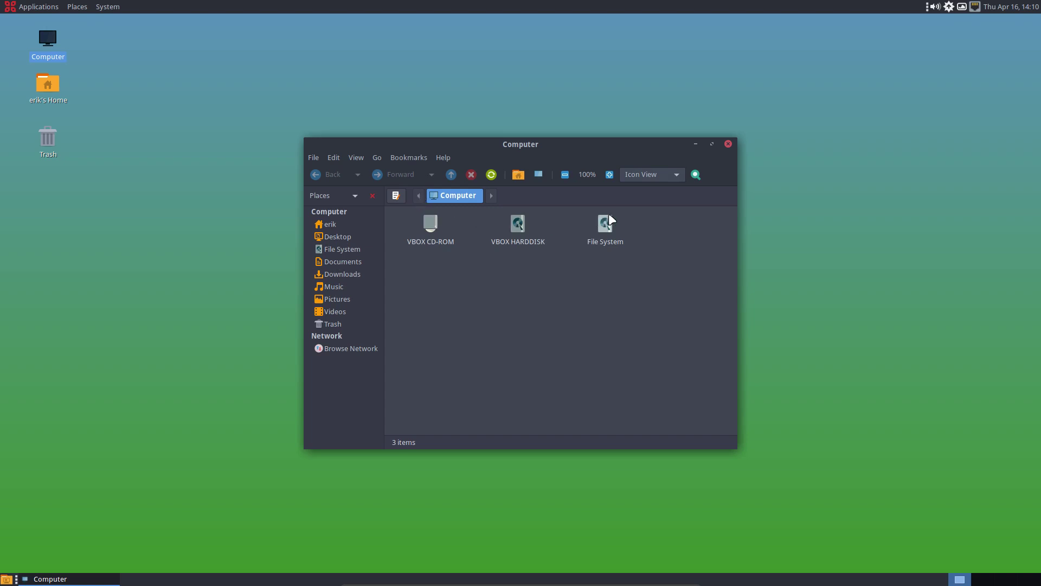
pyautogui.doubleClick(596, 239)
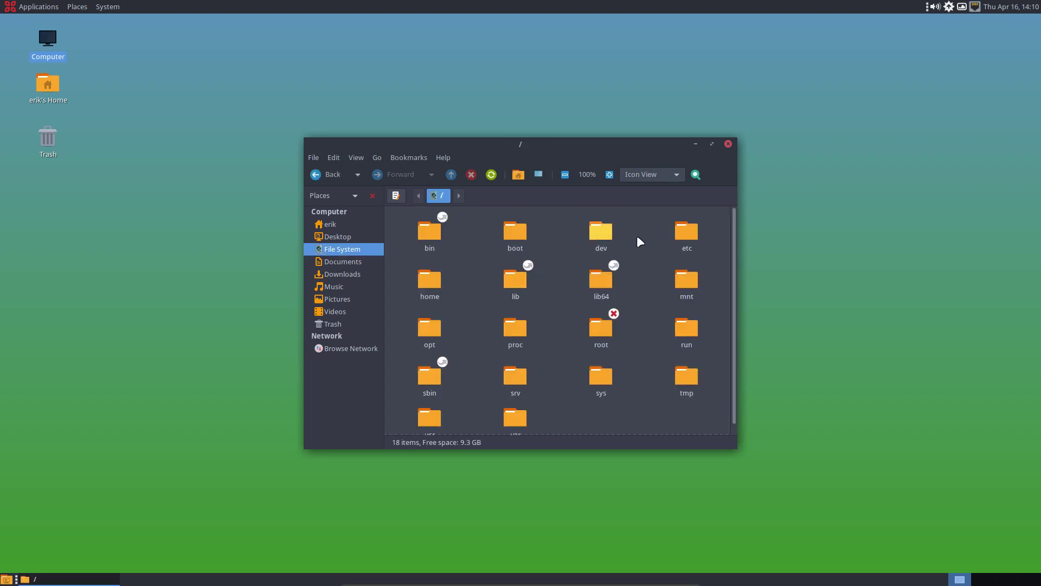
pyautogui.doubleClick(686, 232)
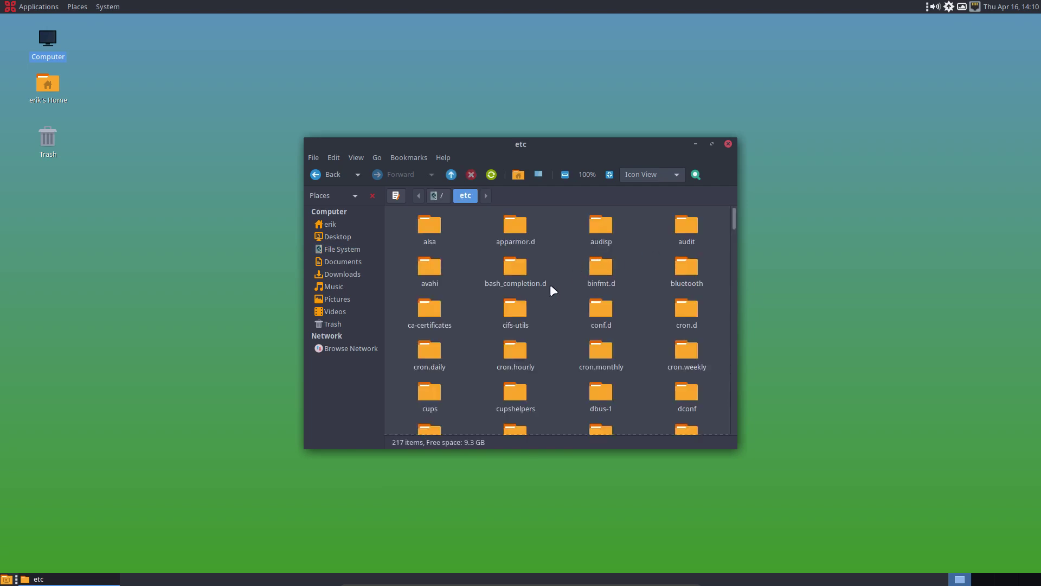
pyautogui.write('pac')
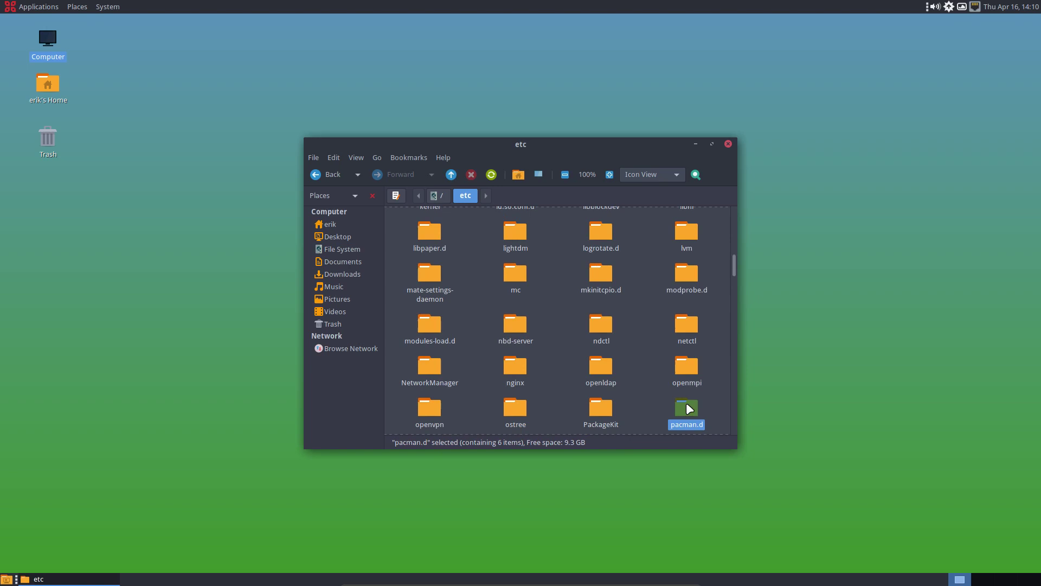
pyautogui.doubleClick(687, 408)
pyautogui.click(610, 225)
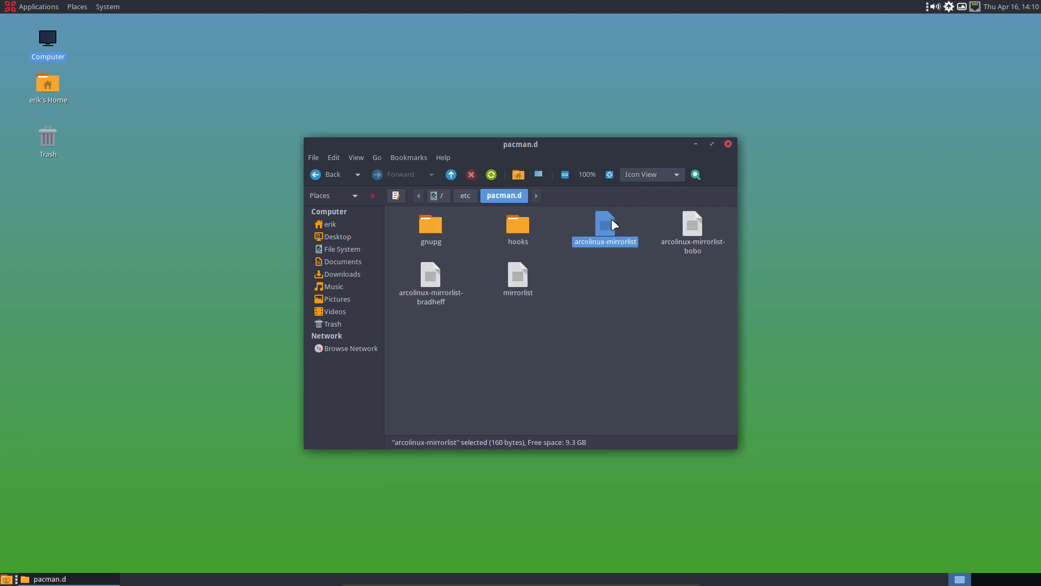
pyautogui.click(700, 230)
pyautogui.click(433, 279)
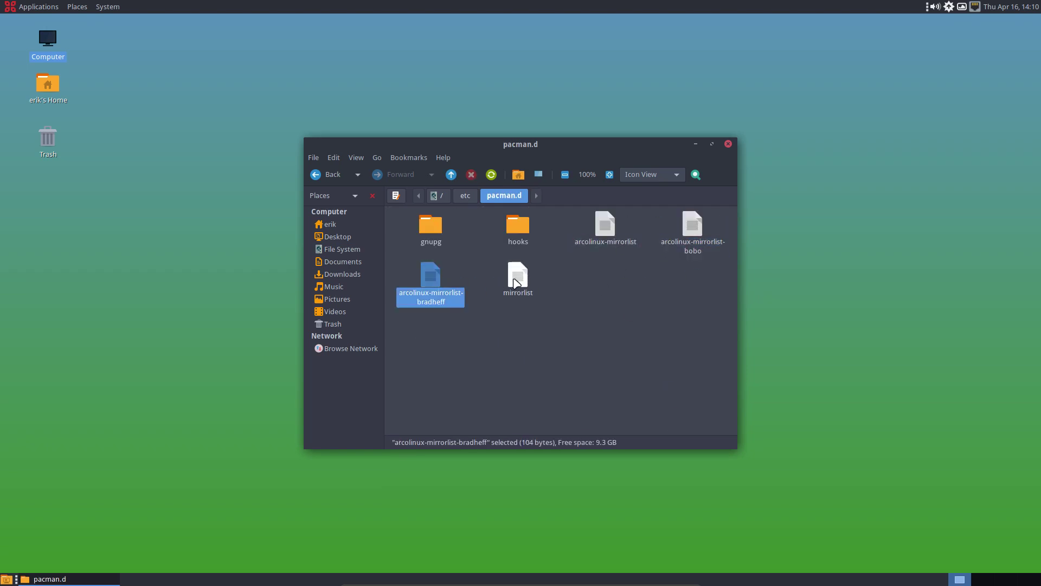
pyautogui.doubleClick(516, 279)
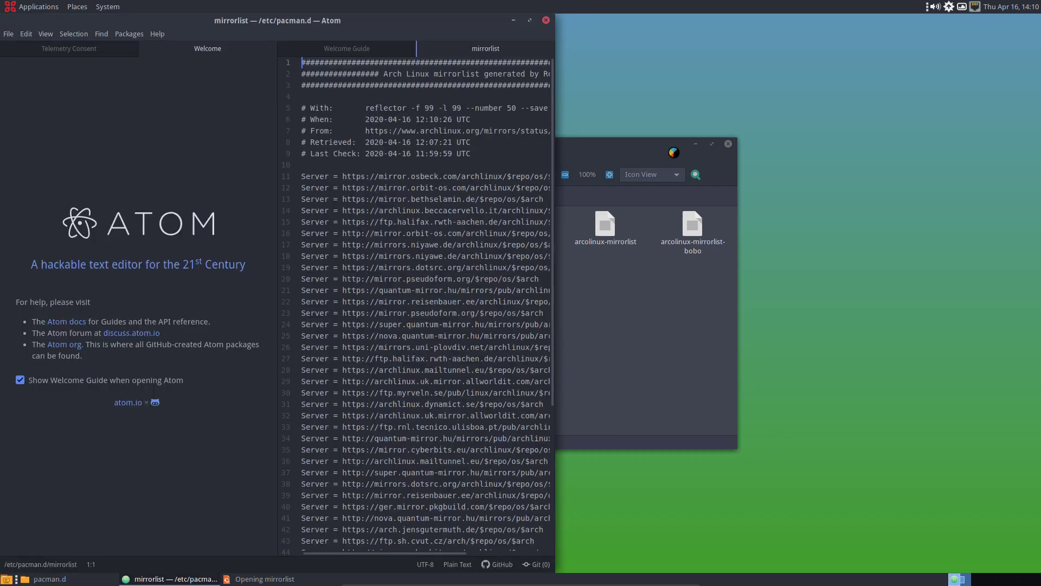
pyautogui.moveTo(442, 107); pyautogui.dragTo(481, 108)
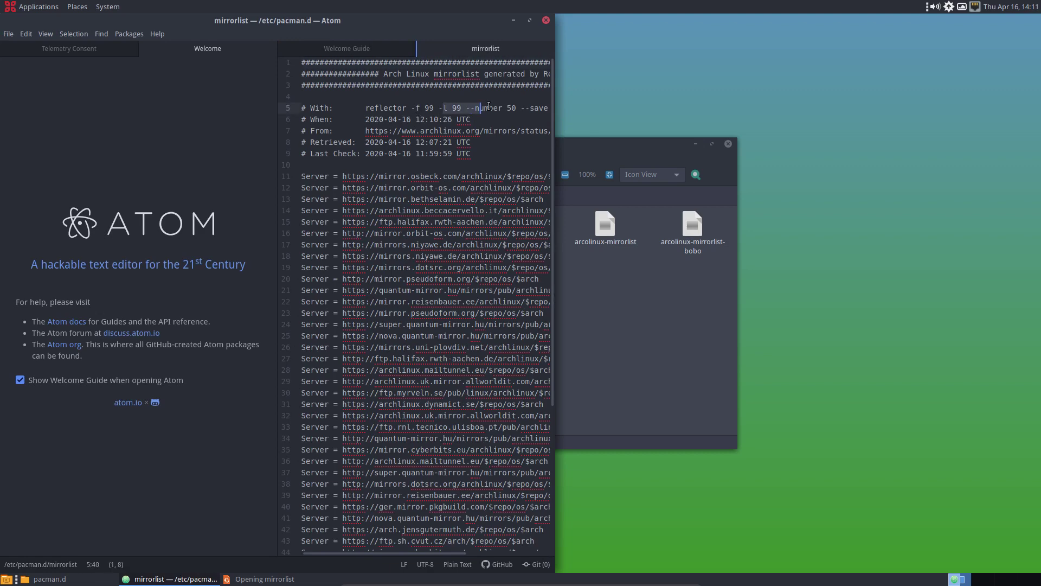
pyautogui.doubleClick(539, 21)
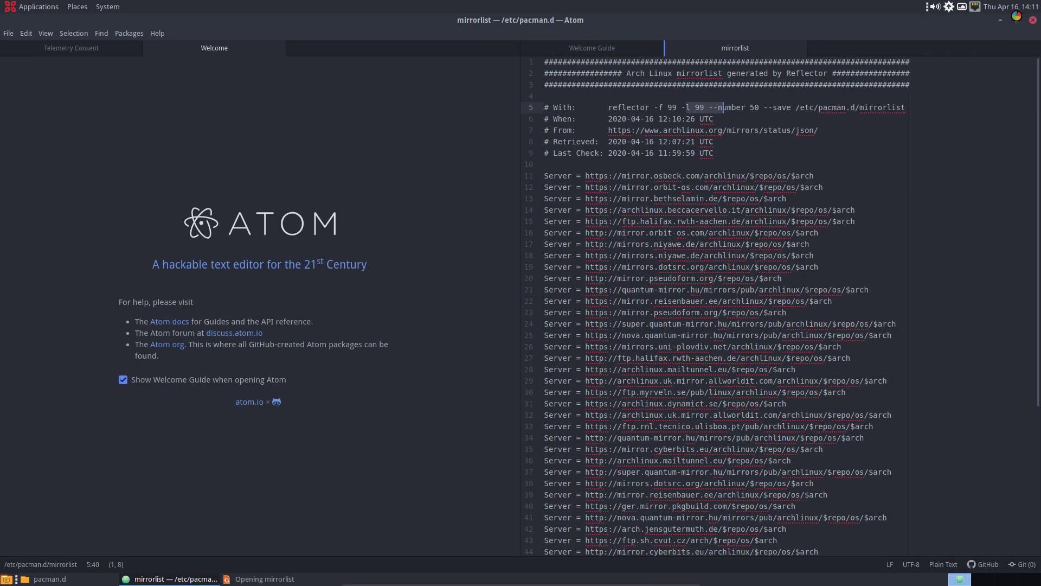
pyautogui.moveTo(659, 118); pyautogui.dragTo(682, 119)
pyautogui.click(708, 119)
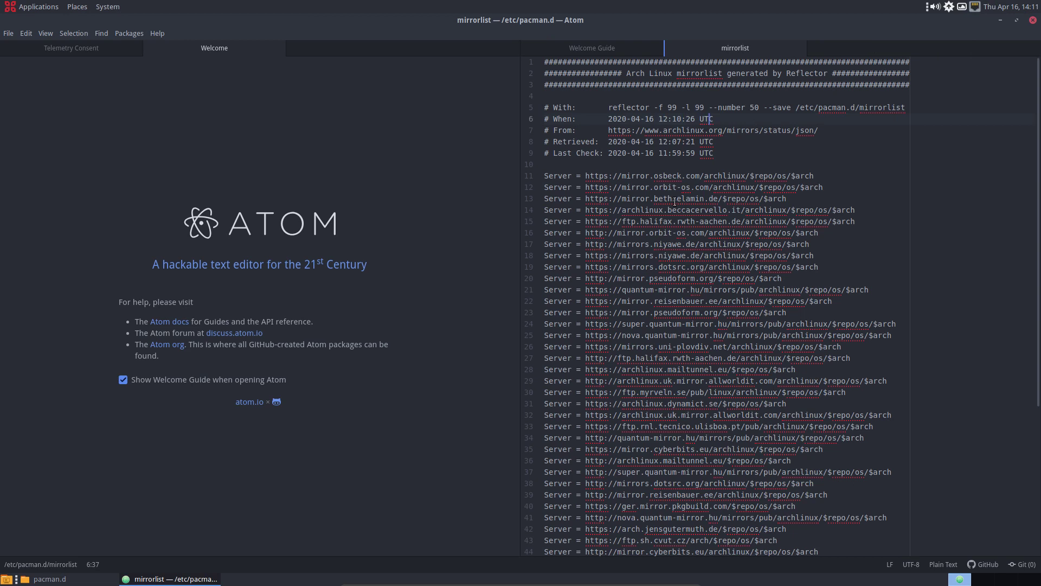
pyautogui.moveTo(612, 177); pyautogui.dragTo(678, 181)
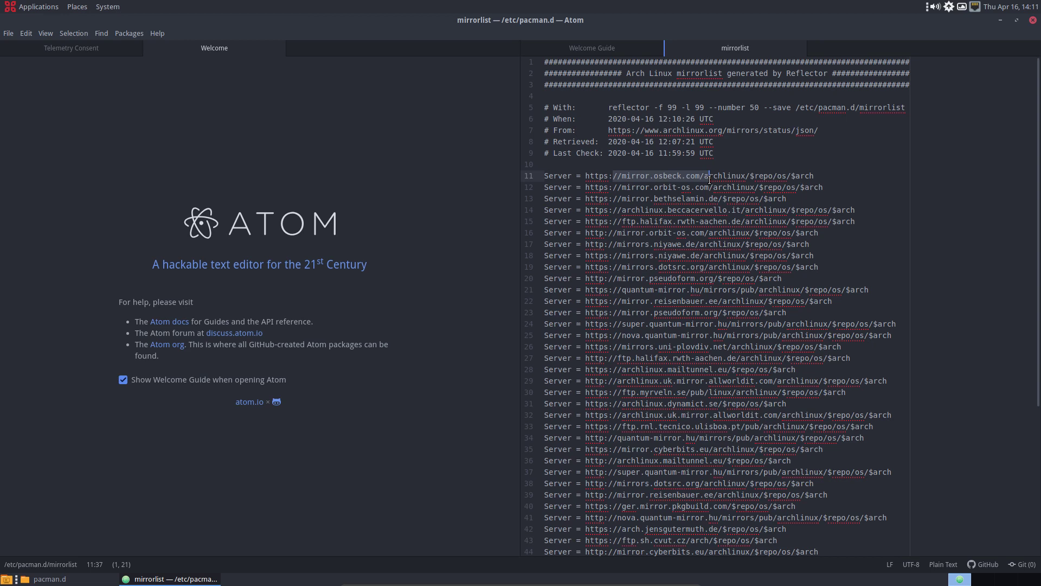
pyautogui.click(618, 175)
pyautogui.moveTo(618, 176); pyautogui.dragTo(756, 187)
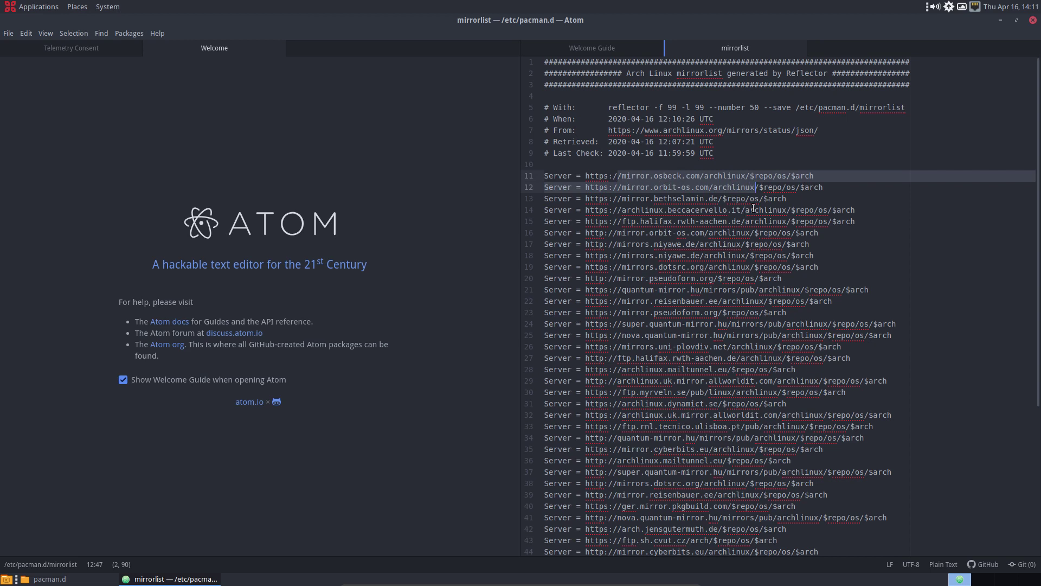
# - Close the Atom mirrorlist editor and the Caja pacman.d window
pyautogui.click(1033, 20)
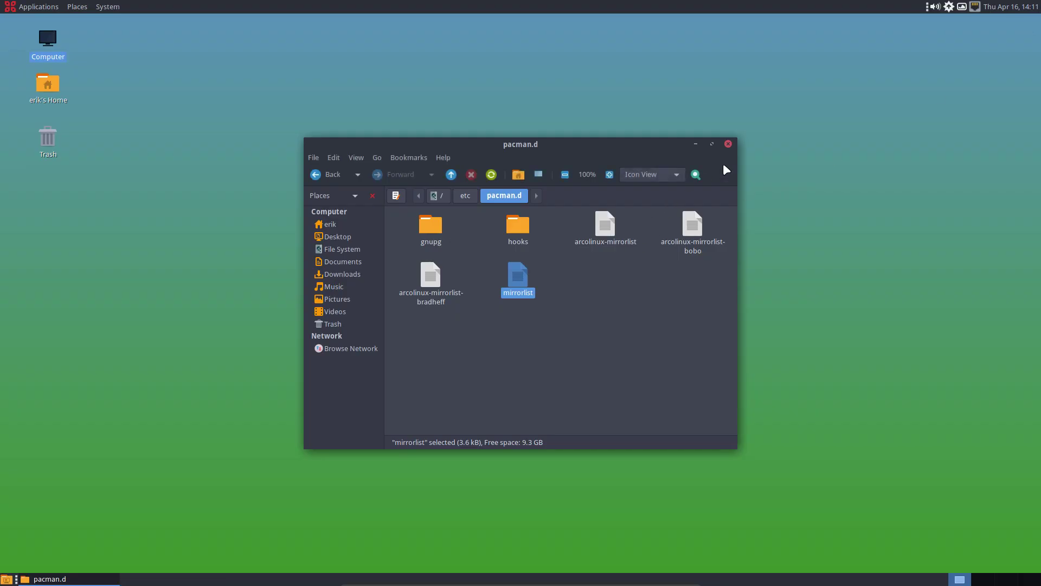
pyautogui.click(729, 144)
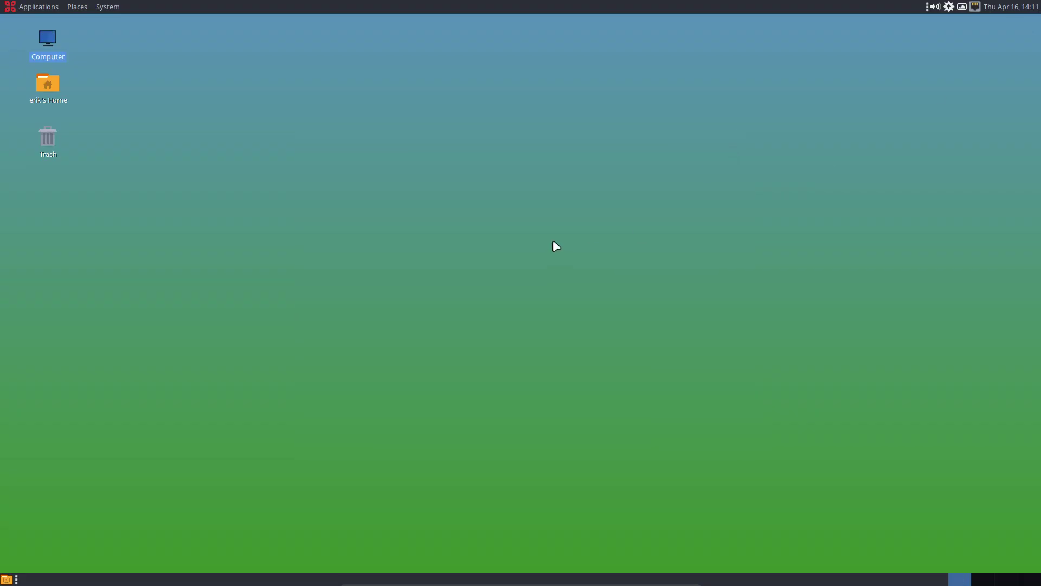